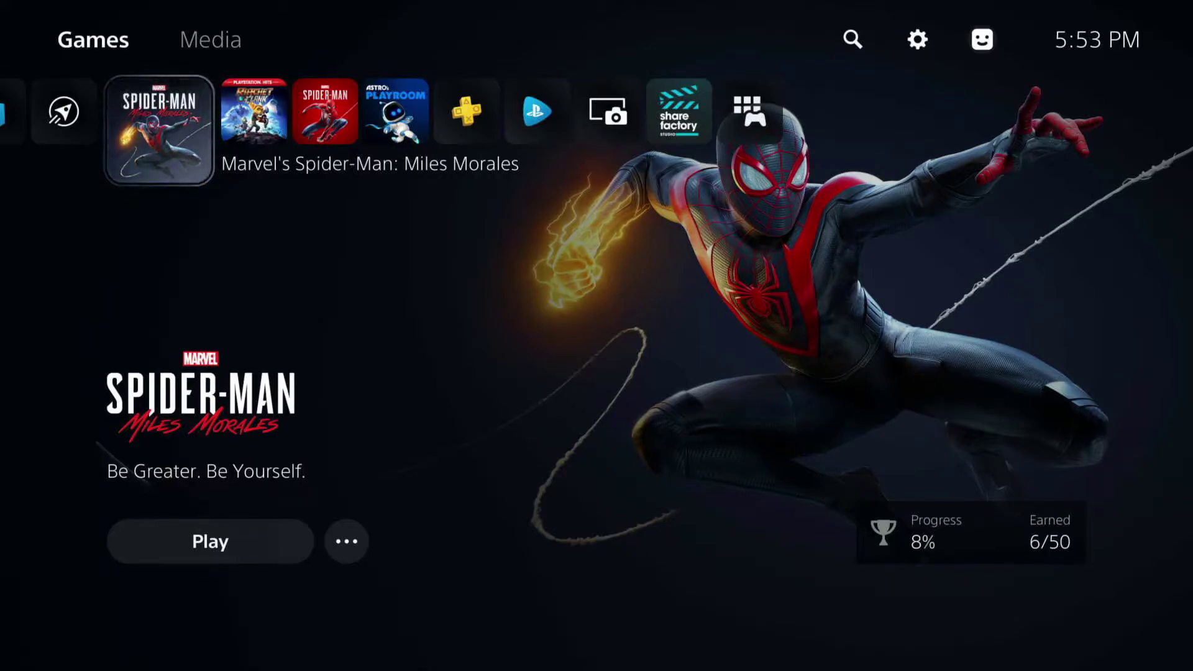
# Open the console's Settings from the home screen
pyautogui.press('Up')
pyautogui.press('Right')
pyautogui.press('Right')
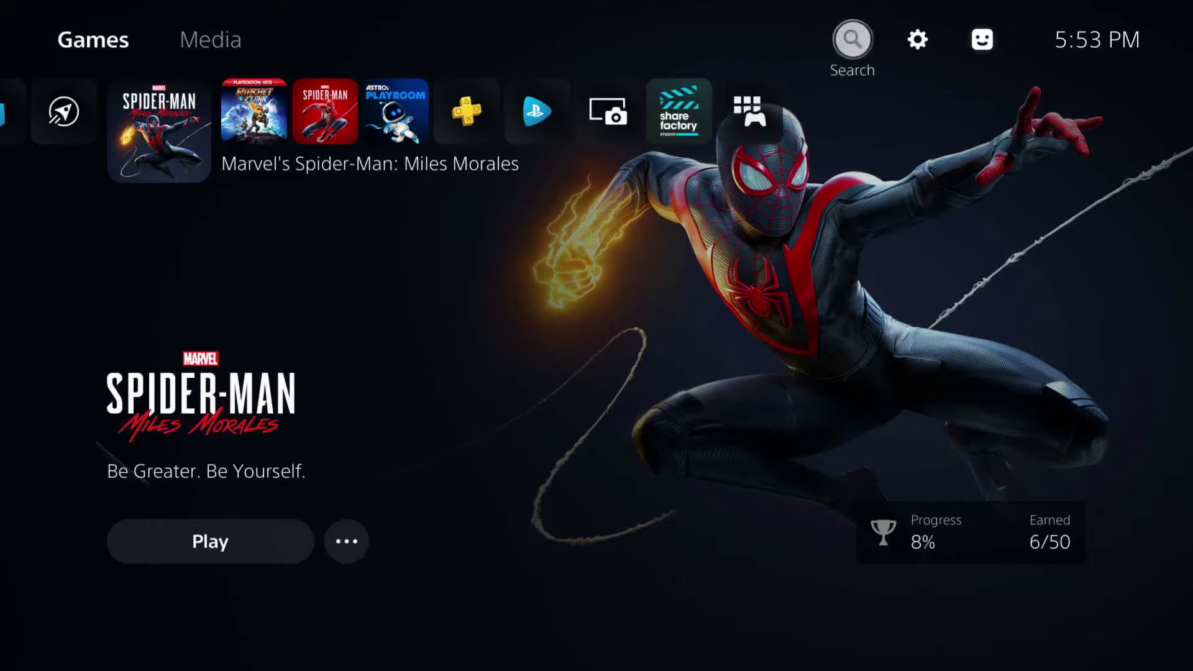
pyautogui.press('Right')
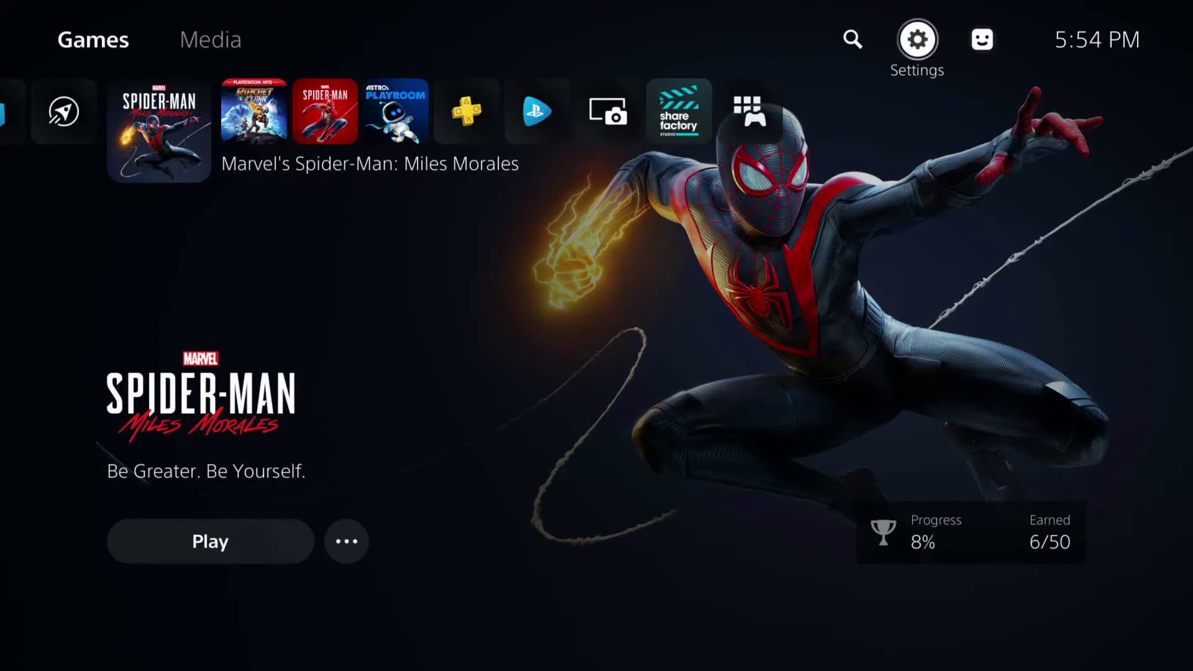
pyautogui.press('Return')
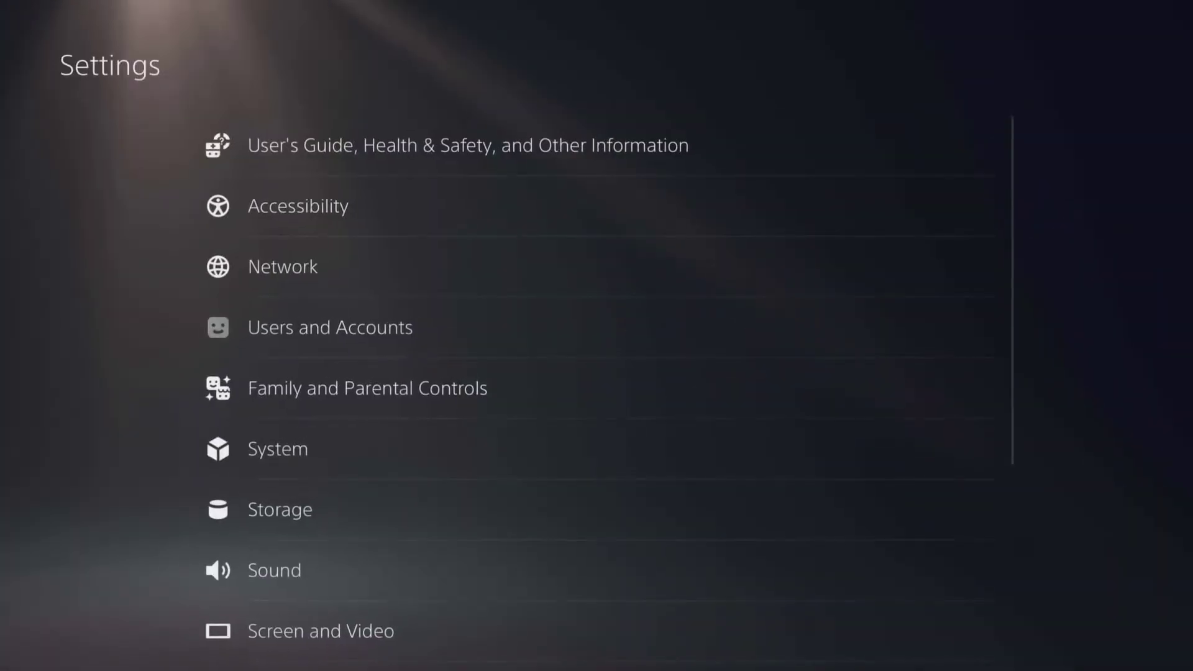
# Open the Sound settings with the microphone options shown
pyautogui.press('Up')
pyautogui.press('Up')
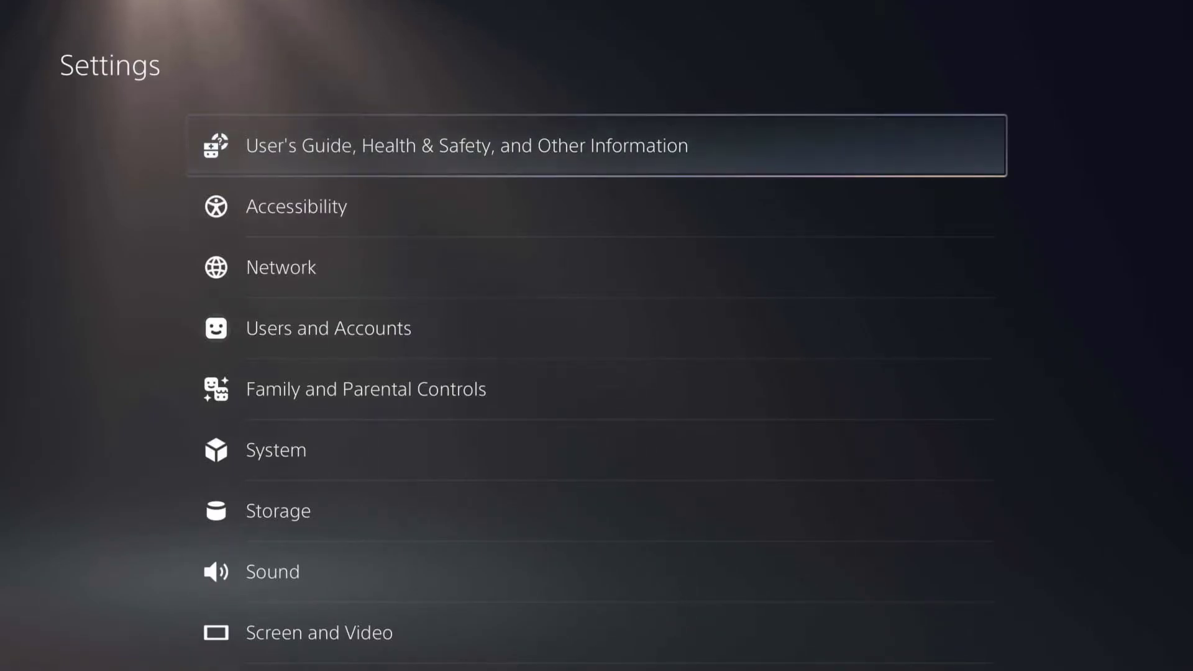
pyautogui.press('Down')
pyautogui.press('Down')
pyautogui.press('Down')
pyautogui.press('Down')
pyautogui.press('Down')
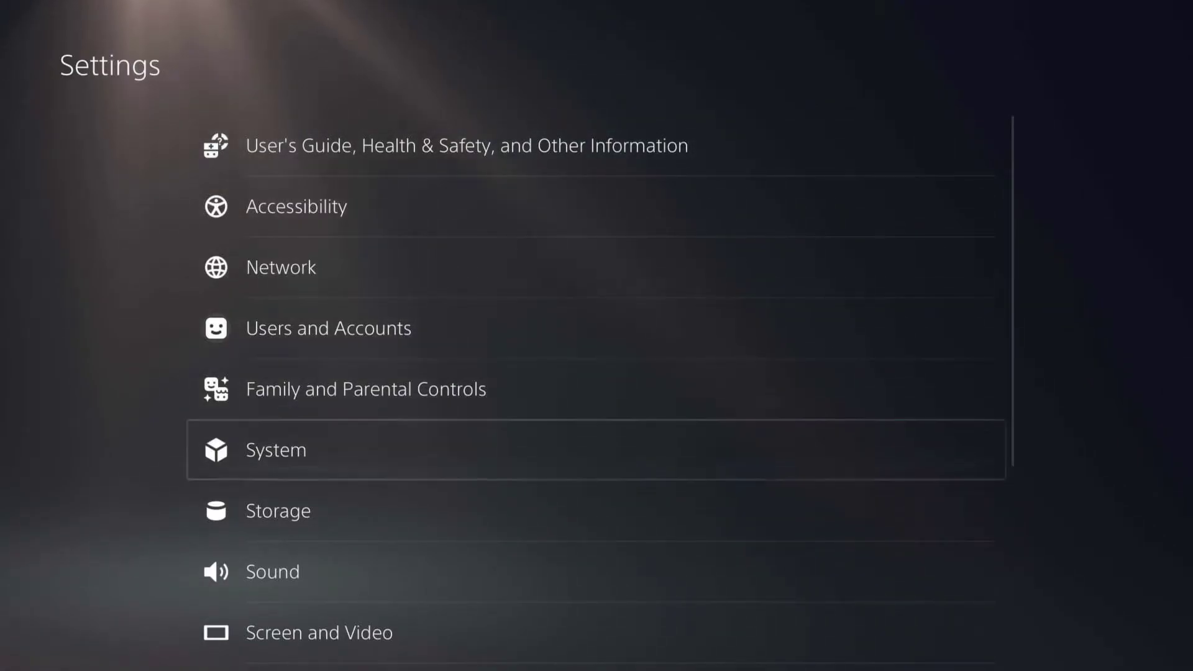
pyautogui.press('Down')
pyautogui.press('Down')
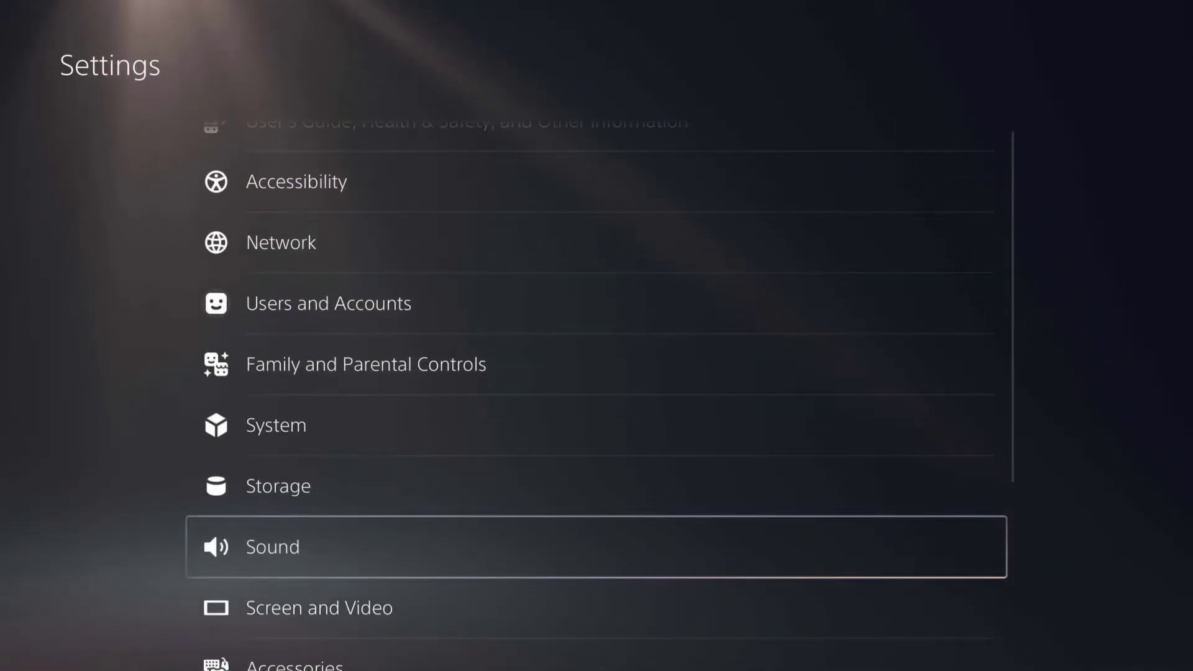
pyautogui.press('Return')
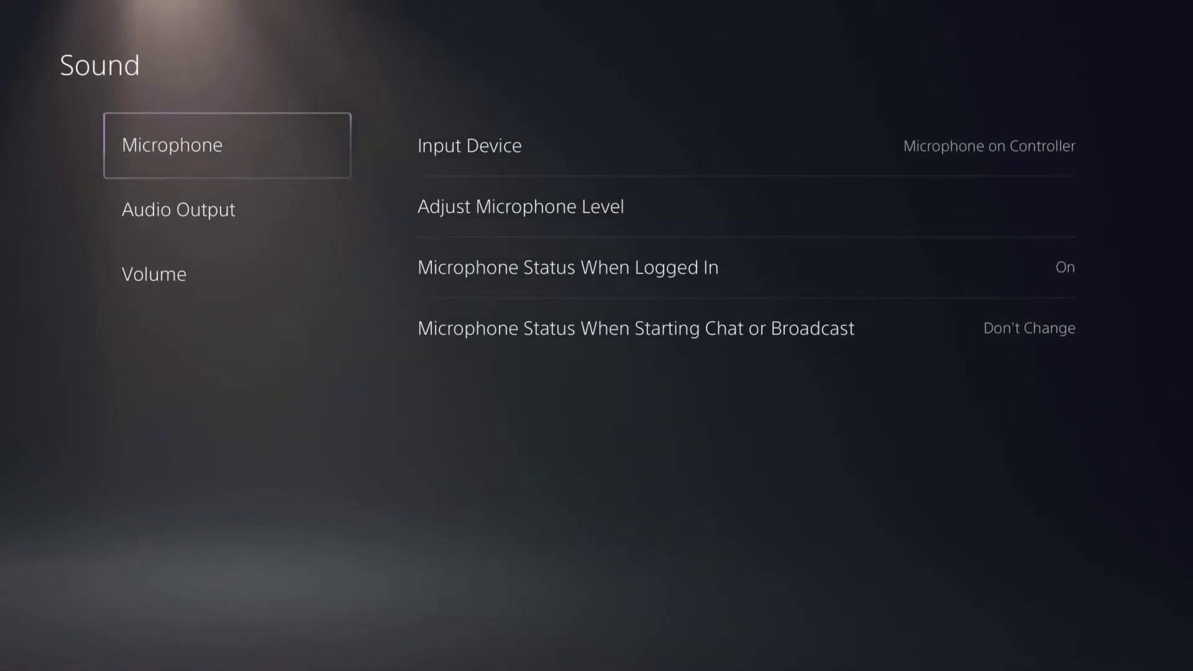
# Set Microphone Status When Logged In to Mute
pyautogui.press('Right')
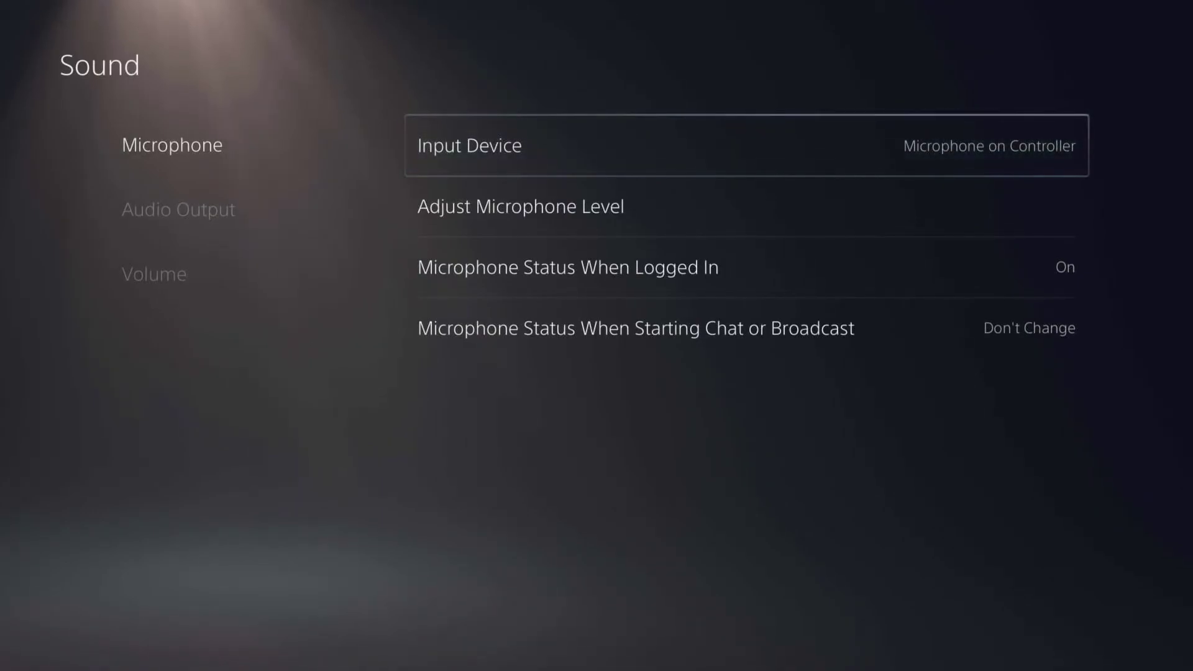
pyautogui.press('Down')
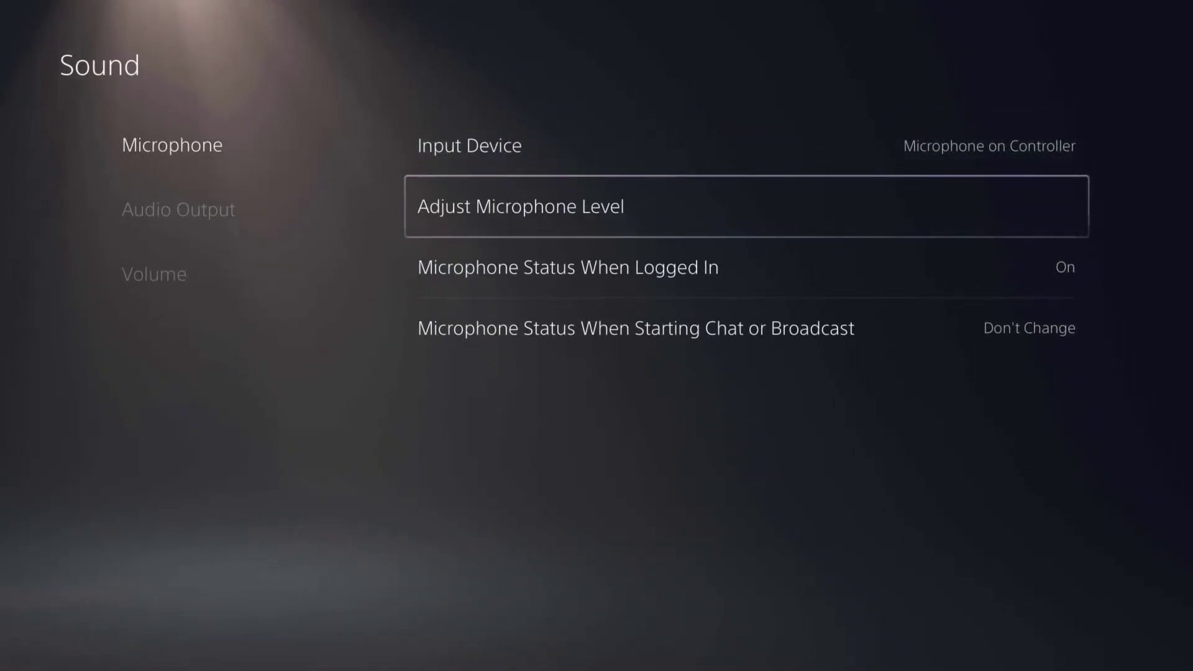
pyautogui.press('Down')
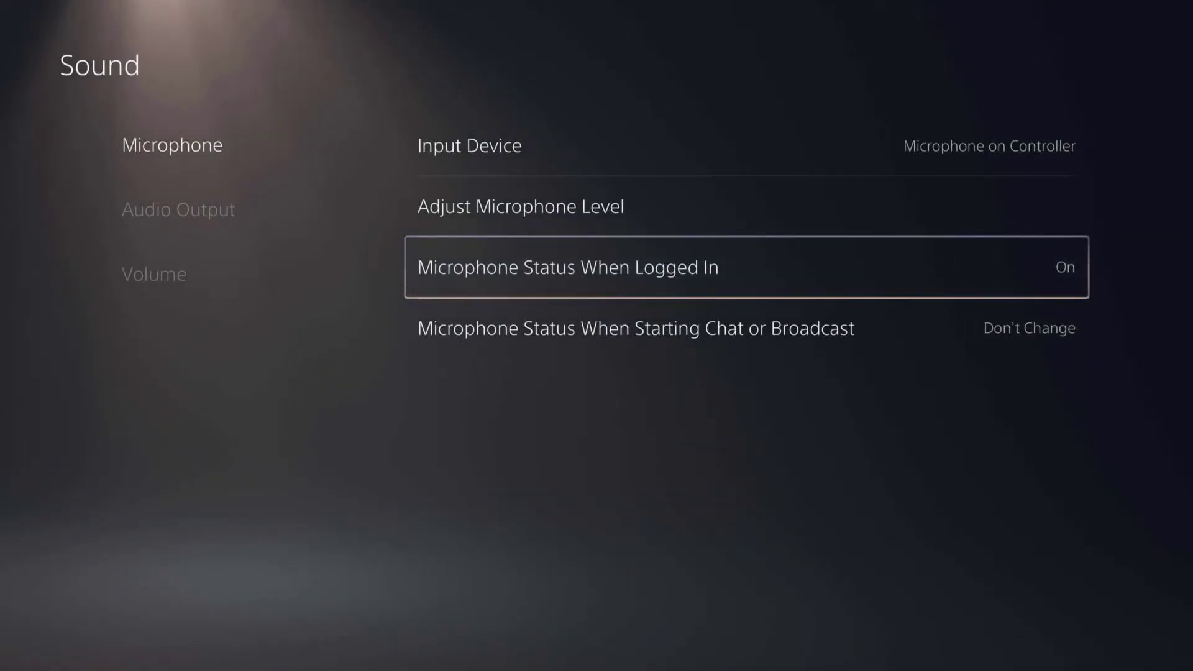
pyautogui.press('Return')
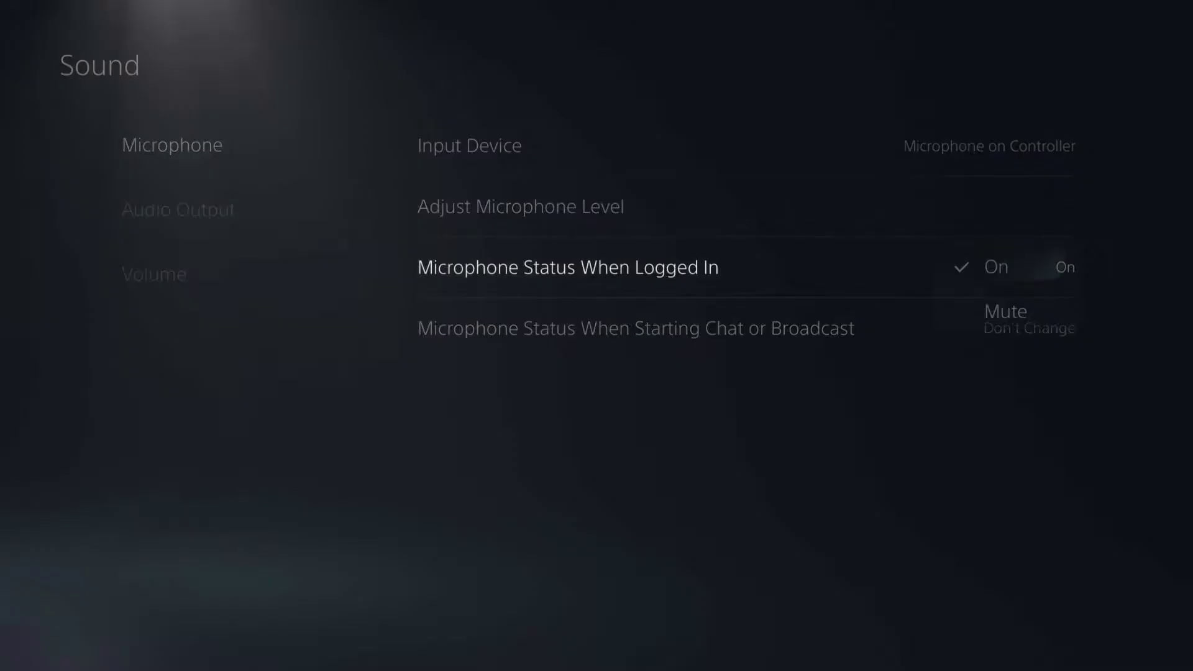
pyautogui.press('Down')
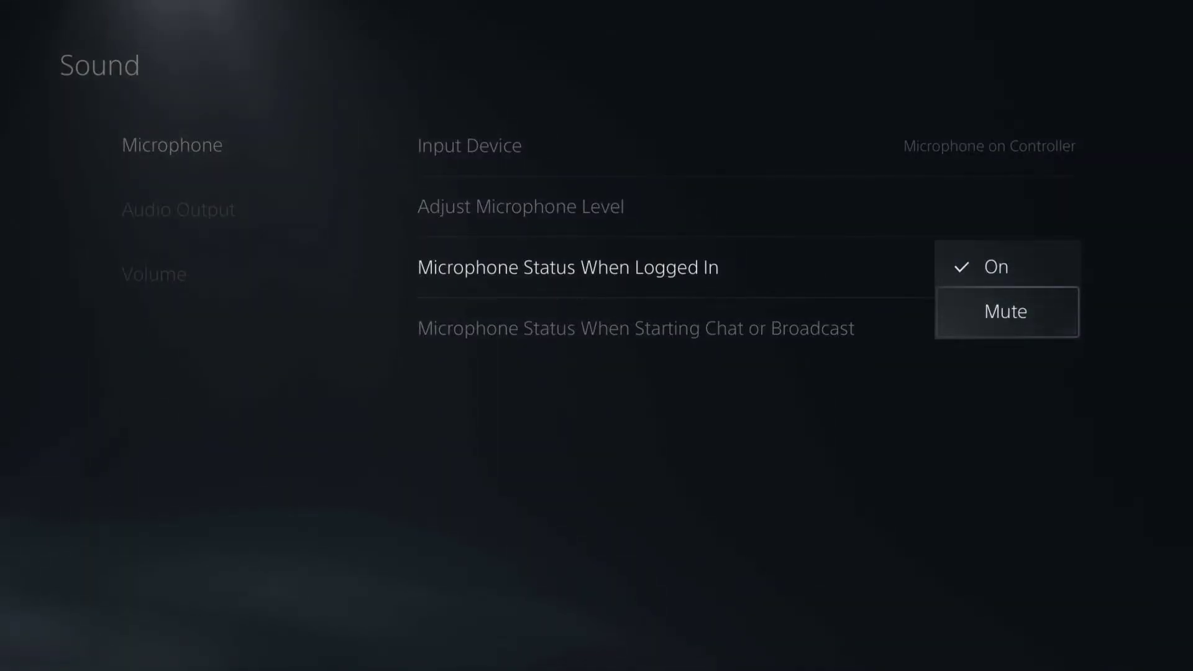
pyautogui.press('Return')
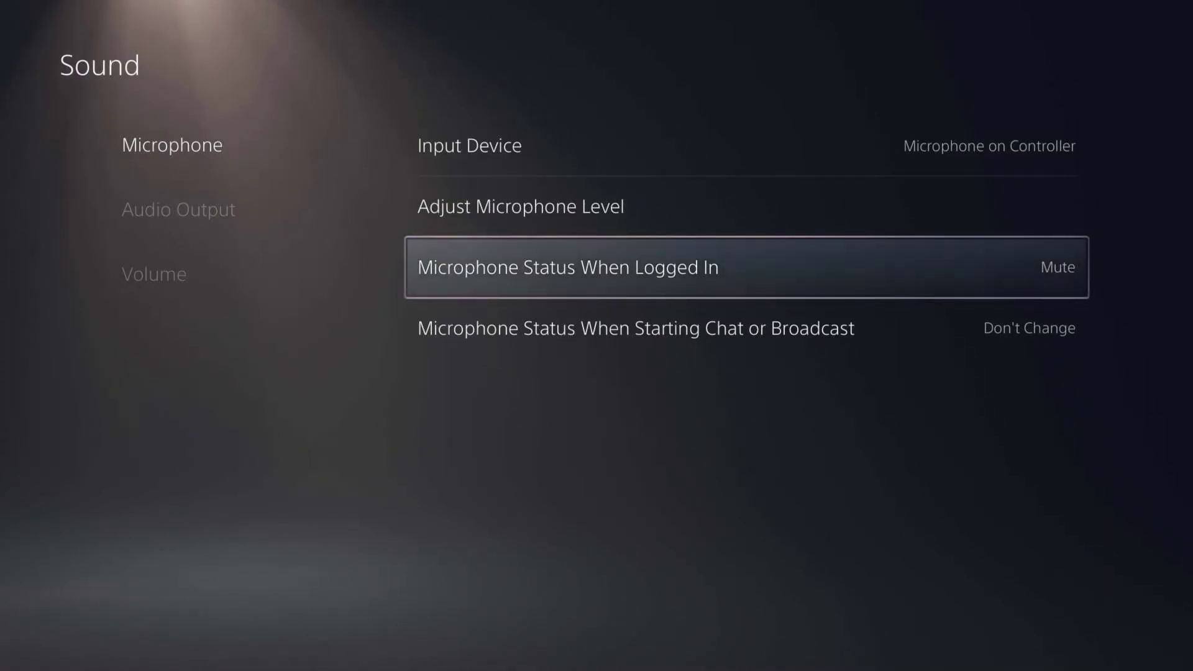
pyautogui.press('Down')
pyautogui.press('Up')
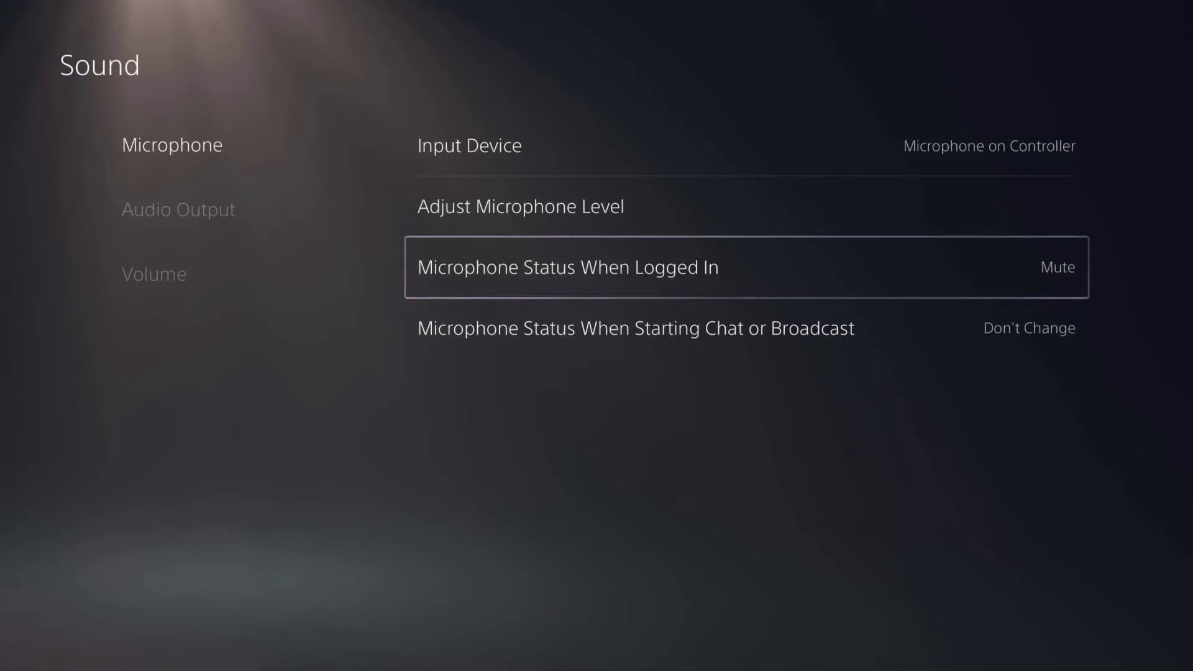
pyautogui.press('Return')
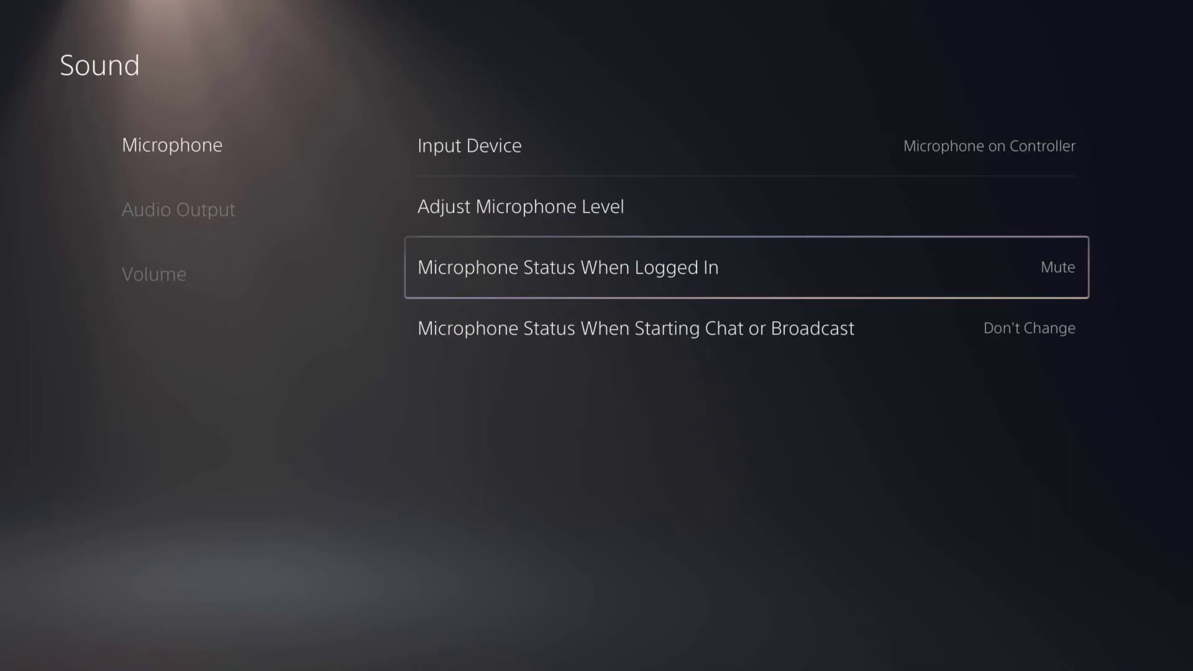
# Review the choices for Microphone Status When Starting Chat or Broadcast and keep Don't Change selected
pyautogui.press('Down')
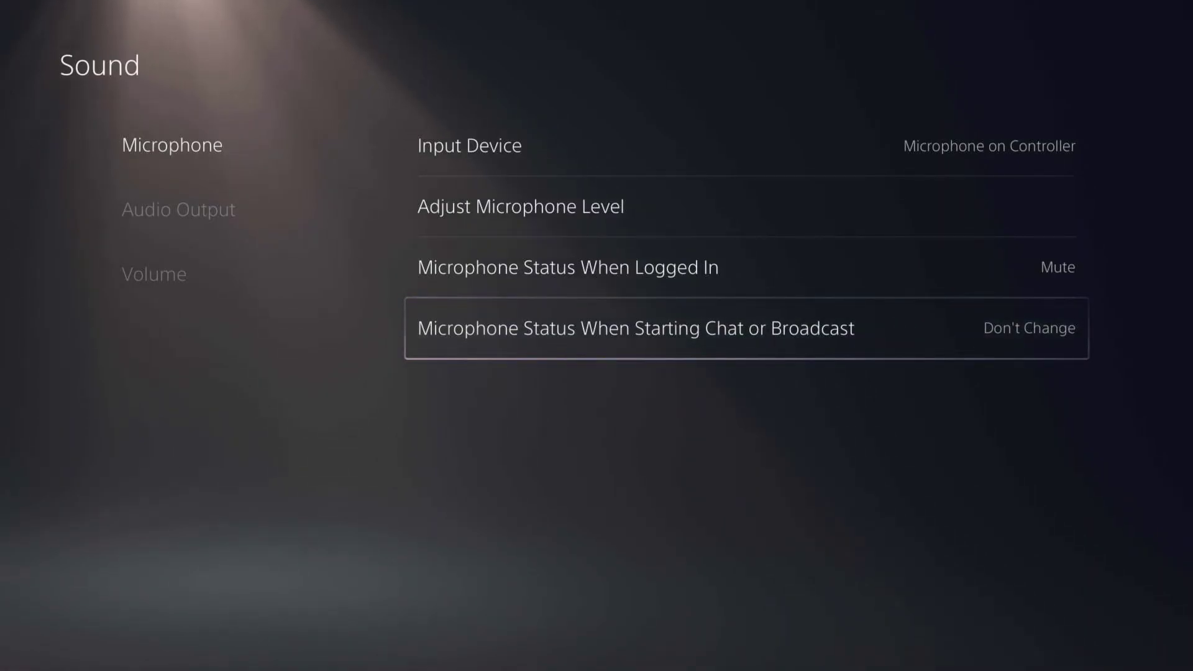
pyautogui.press('Return')
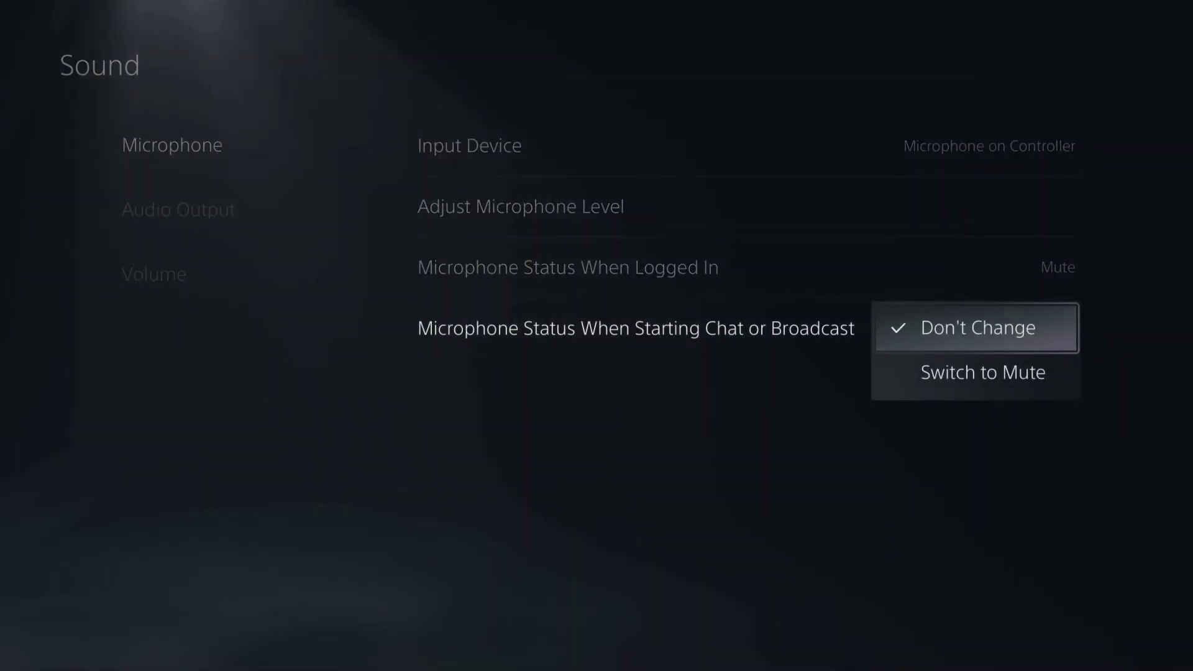
pyautogui.press('Down')
pyautogui.press('Up')
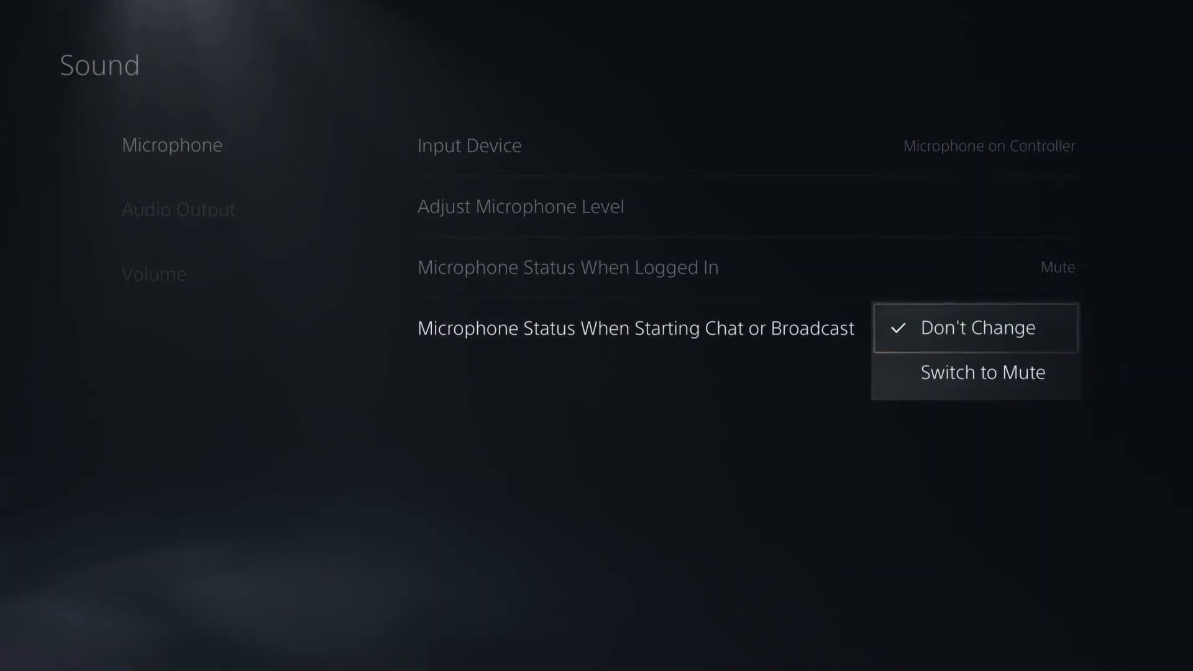
pyautogui.press('Down')
pyautogui.press('Up')
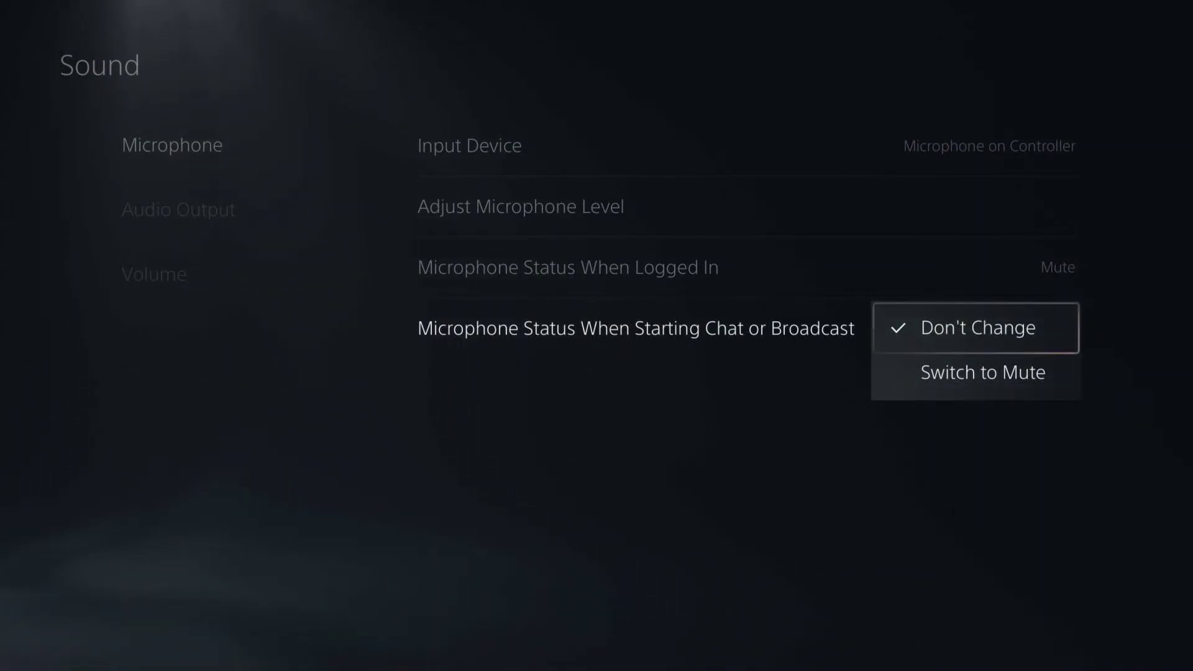
pyautogui.press('Return')
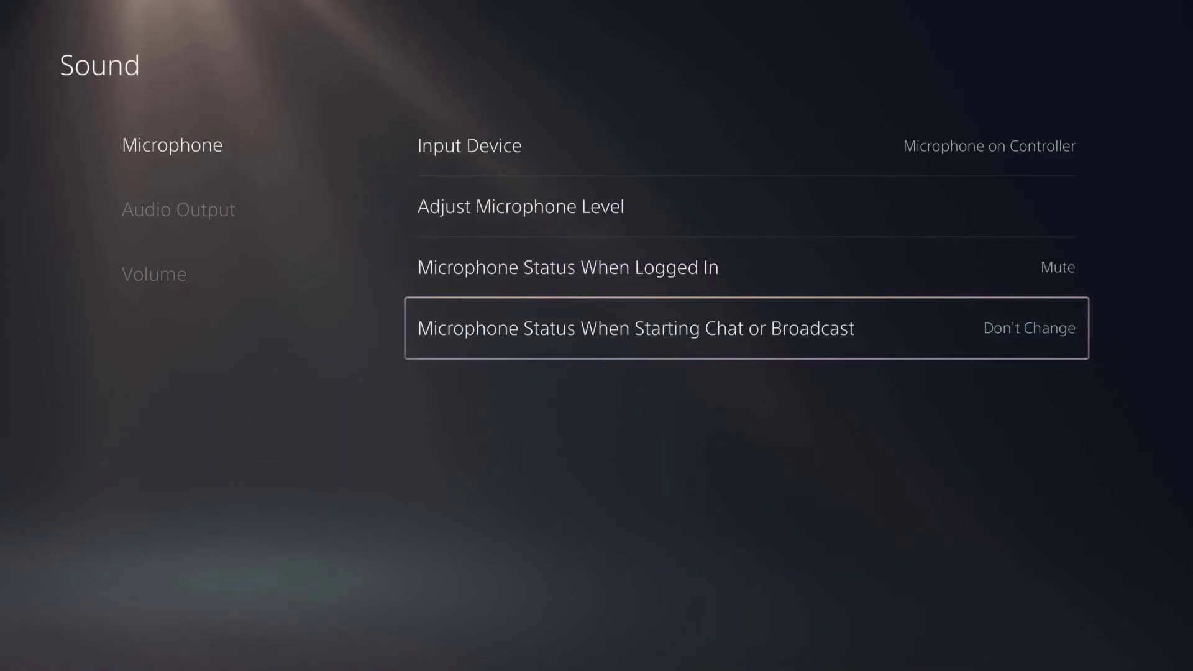